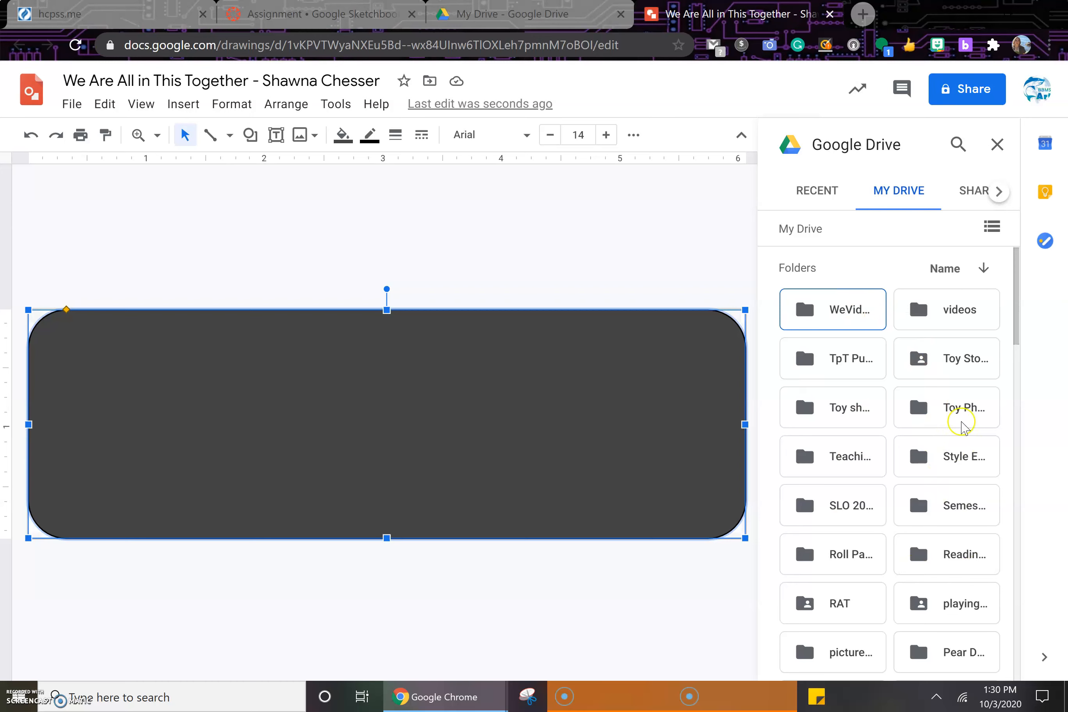
Step: Open the Toy shoot folder in My Drive as the source for the photos to insert
scroll(892, 480, "down", 10)
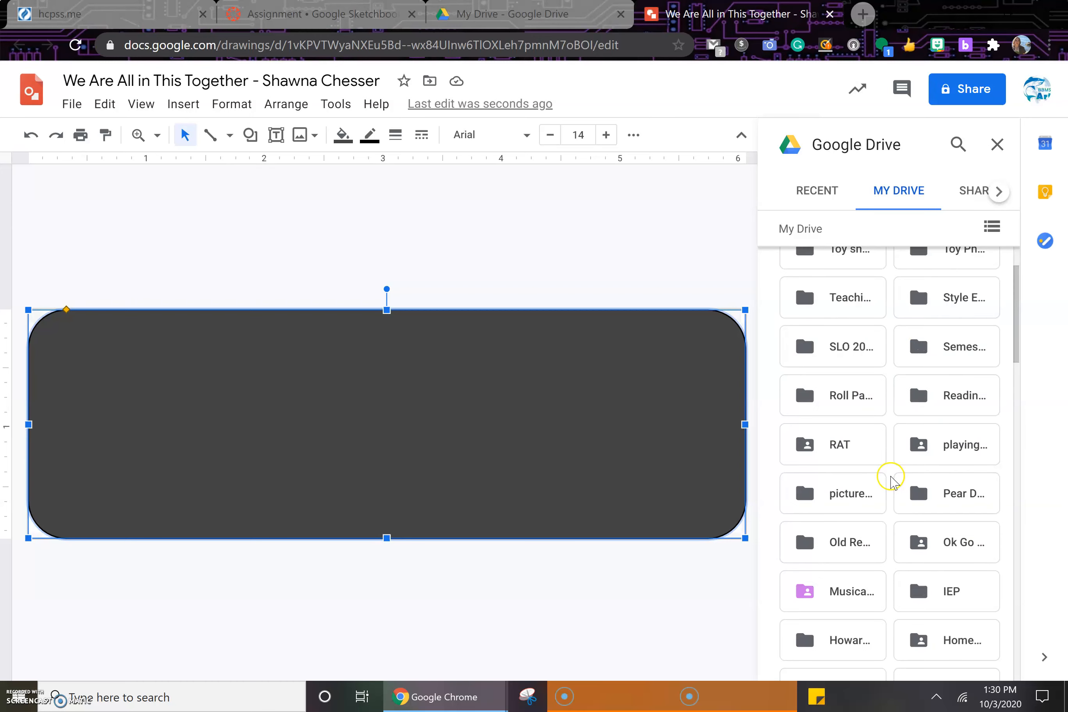
scroll(892, 487, "up", 6)
scroll(890, 482, "up", 5)
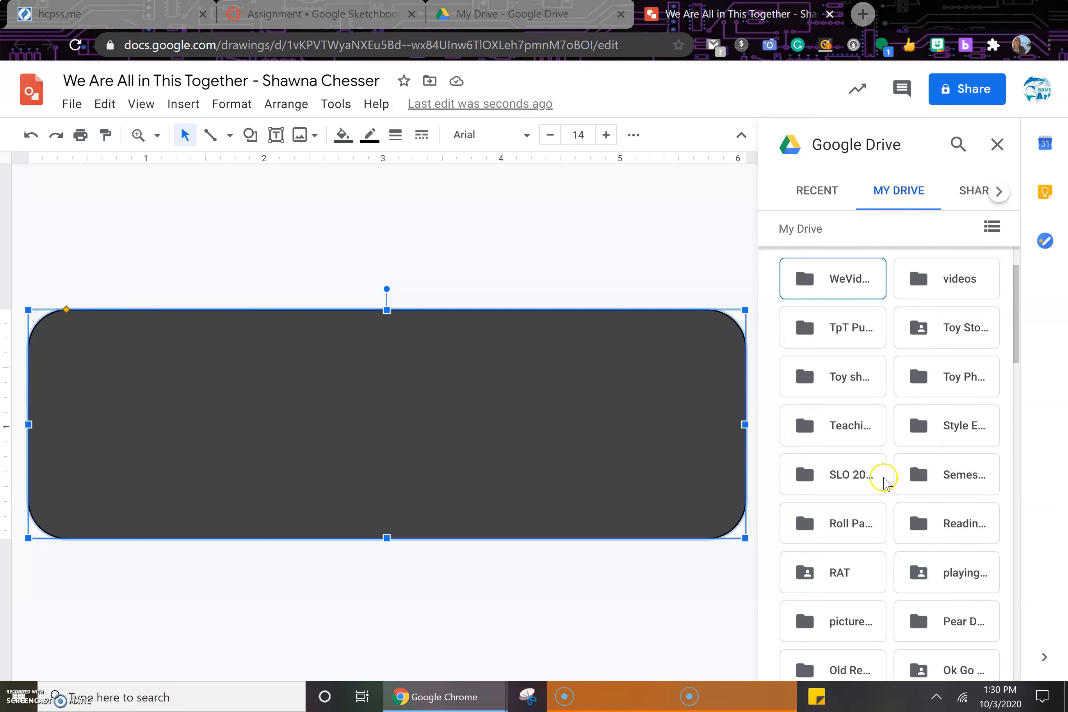
left_click(837, 417)
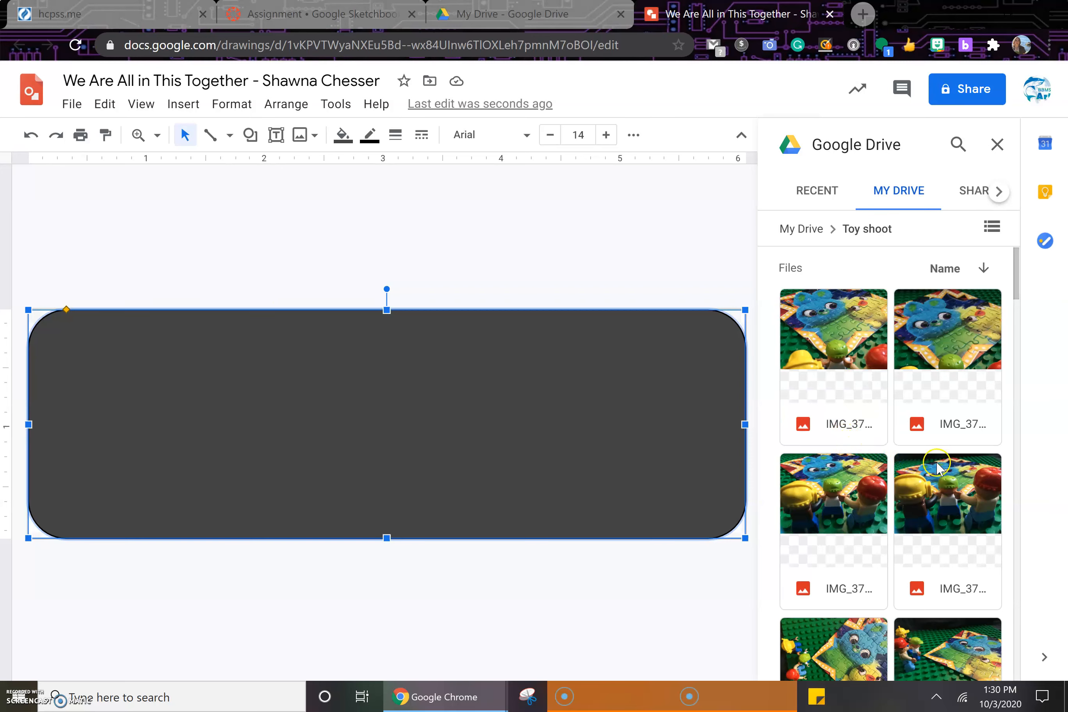
Step: Select the Toy shoot photo of three figures standing behind the large pile of loose puzzle pieces
scroll(927, 443, "down", 8)
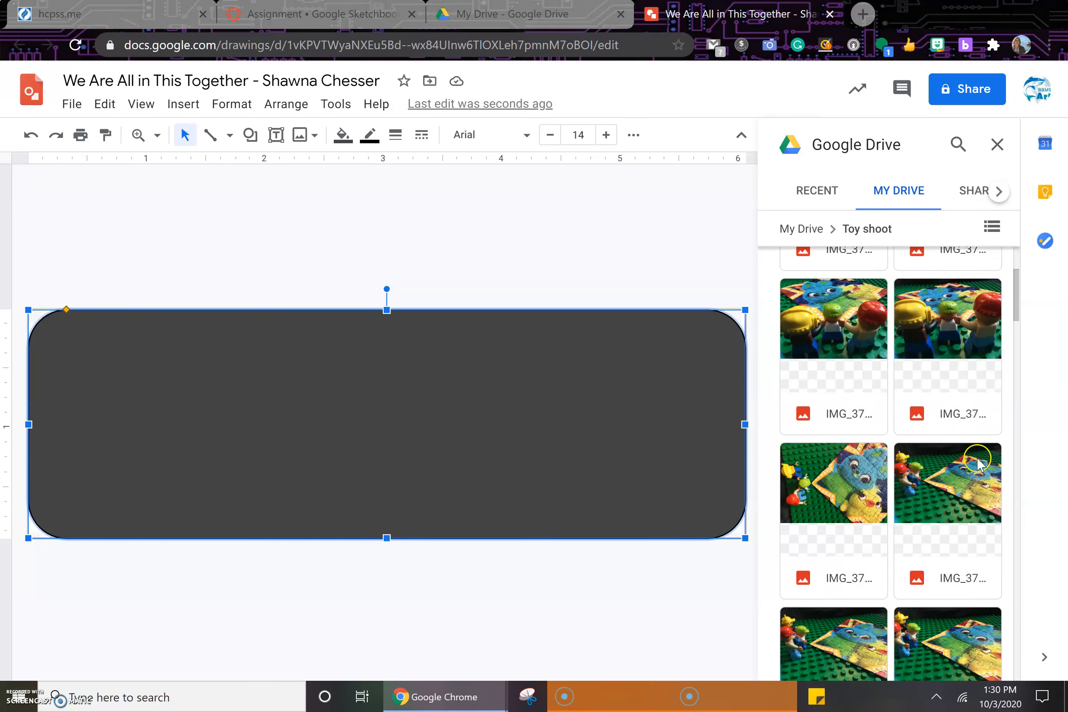
scroll(944, 498, "down", 4)
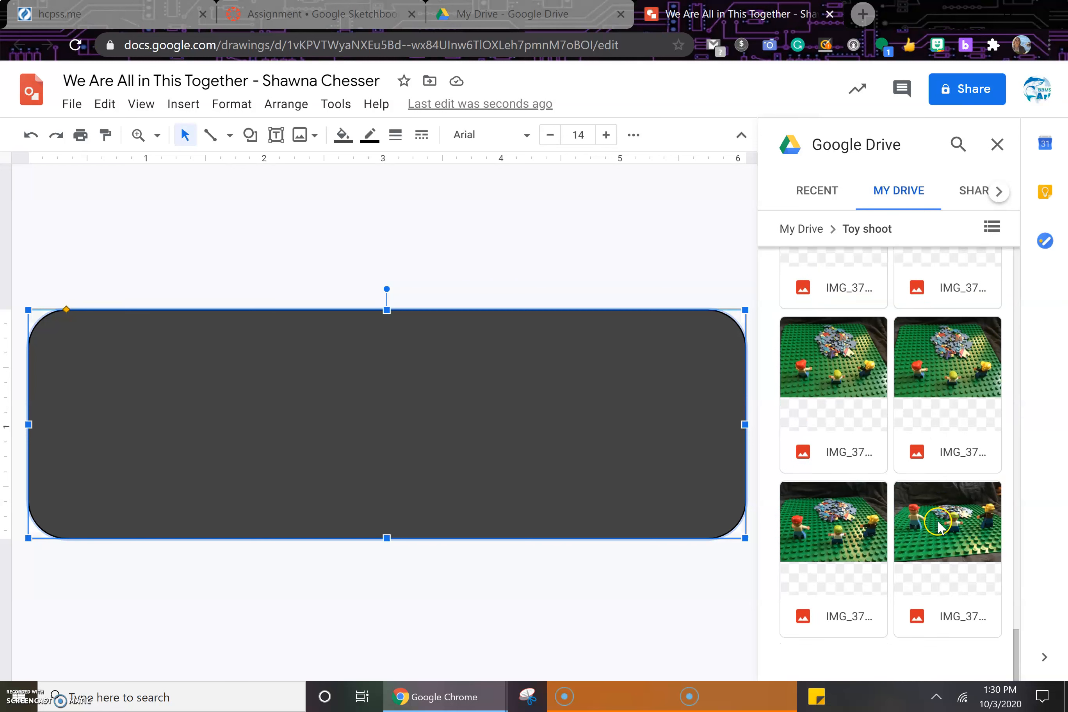
scroll(937, 556, "up", 5)
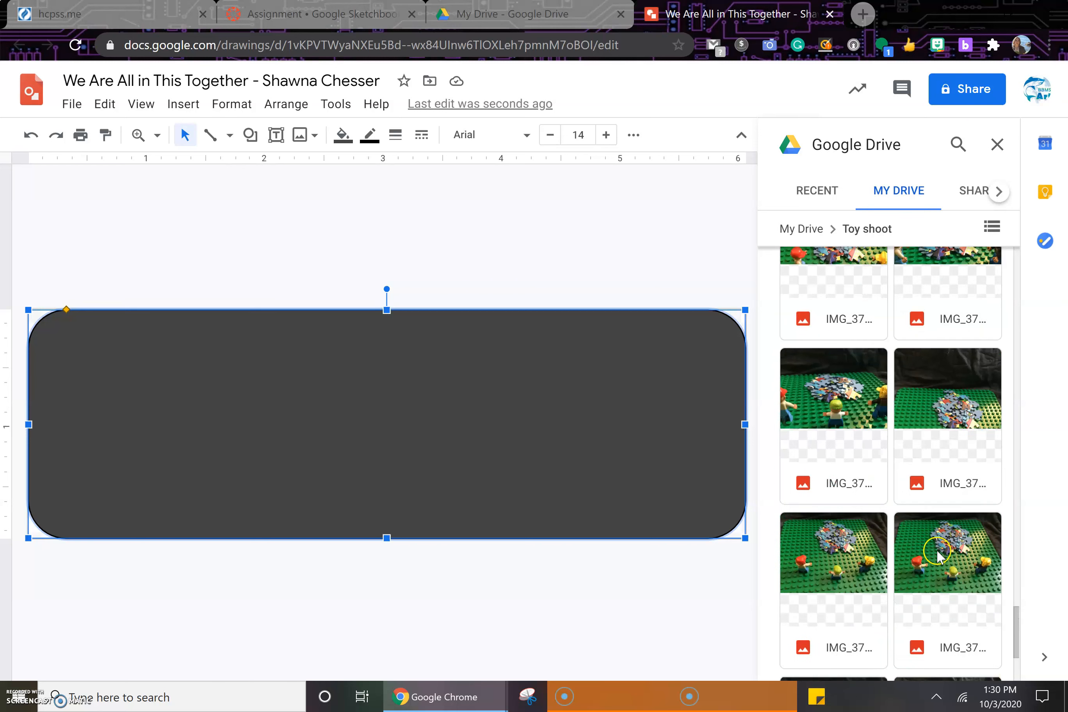
scroll(936, 555, "up", 3)
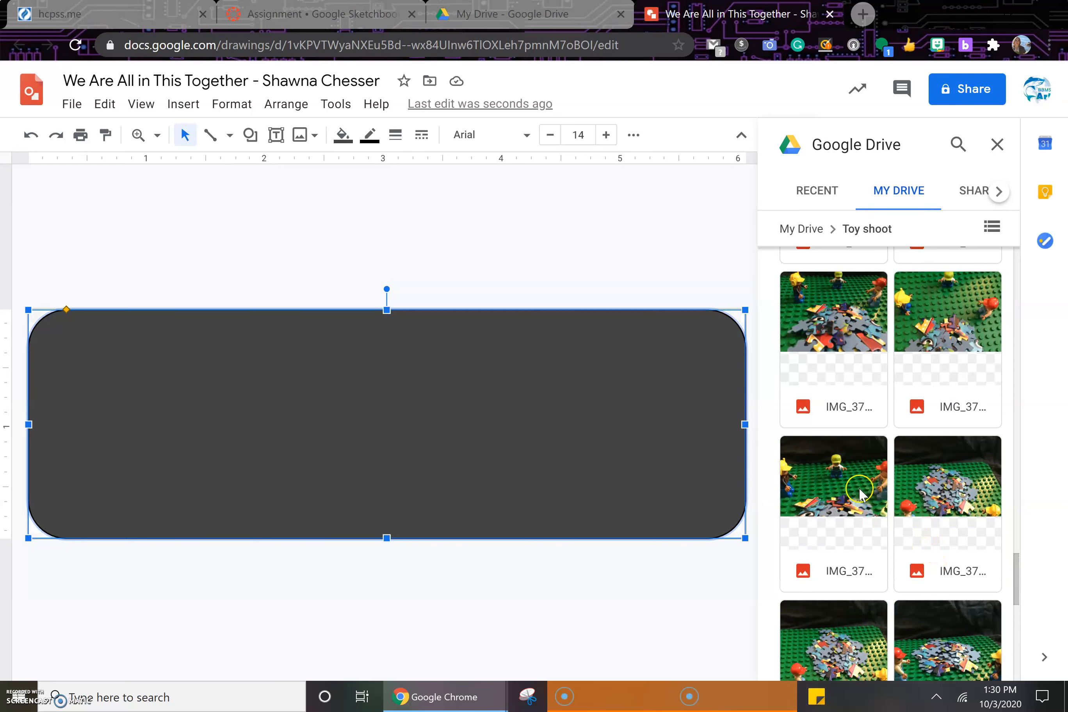
scroll(938, 508, "up", 2)
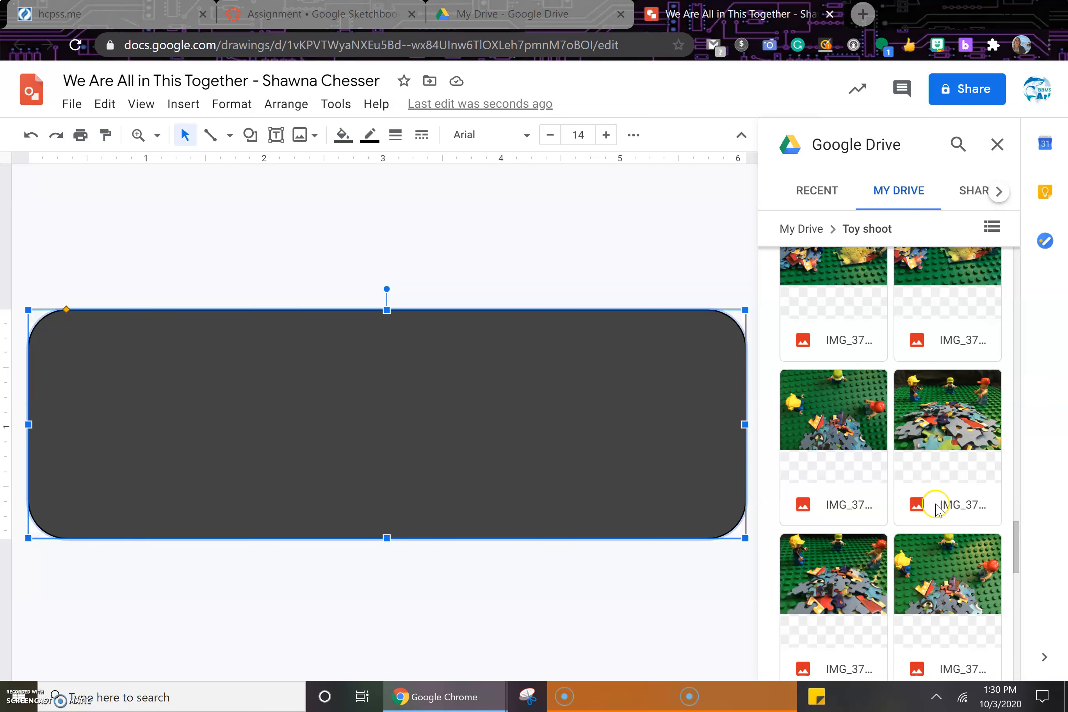
left_click(972, 487)
Step: Add the photo of the figures working on the partly assembled yellow puzzle to the selection
scroll(972, 488, "up", 3)
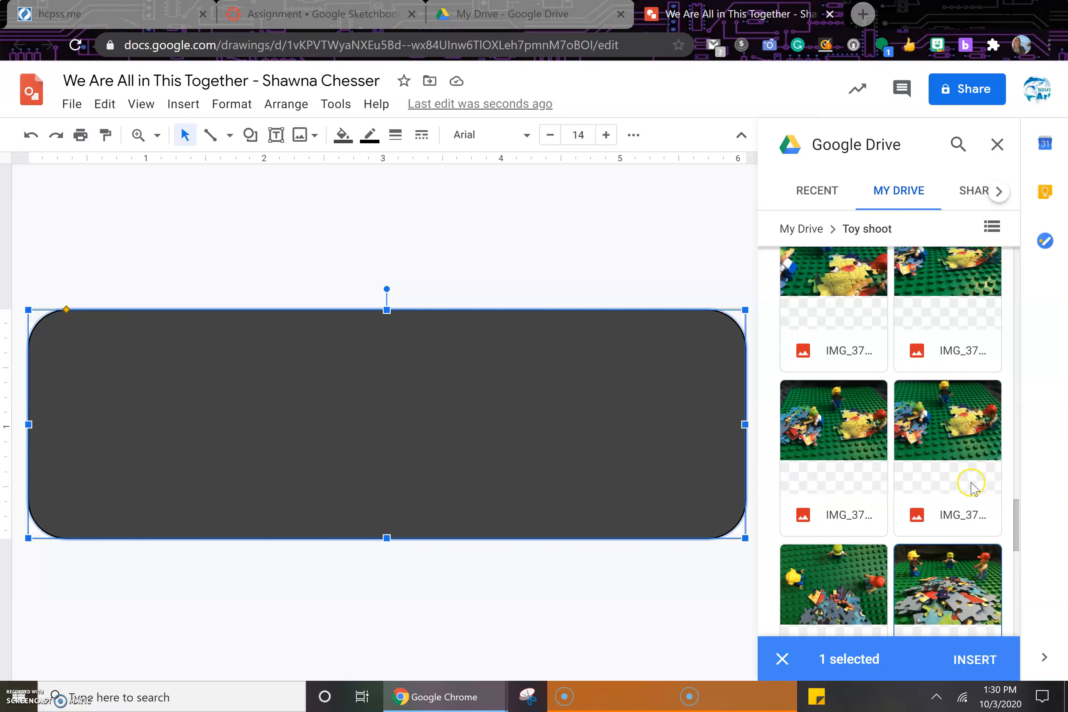
scroll(968, 488, "up", 2)
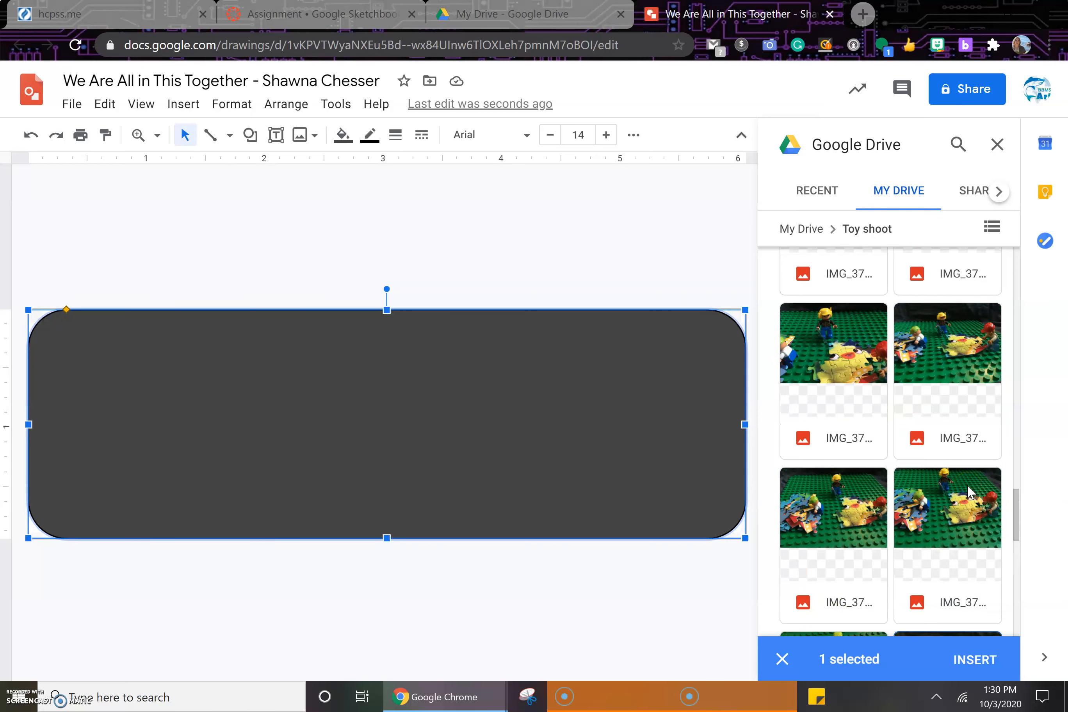
scroll(967, 484, "up", 3)
scroll(967, 485, "up", 3)
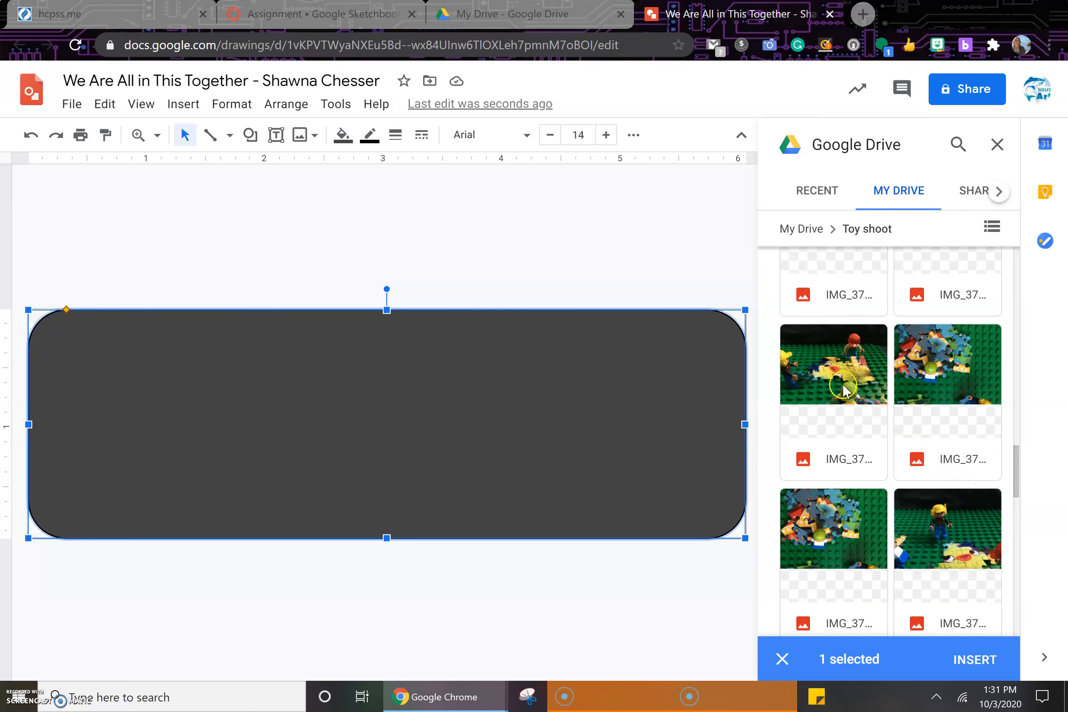
left_click(843, 388)
Step: Add the photo of three figures seen from behind facing the finished puzzle, and insert all selected photos into the drawing
scroll(975, 464, "up", 10)
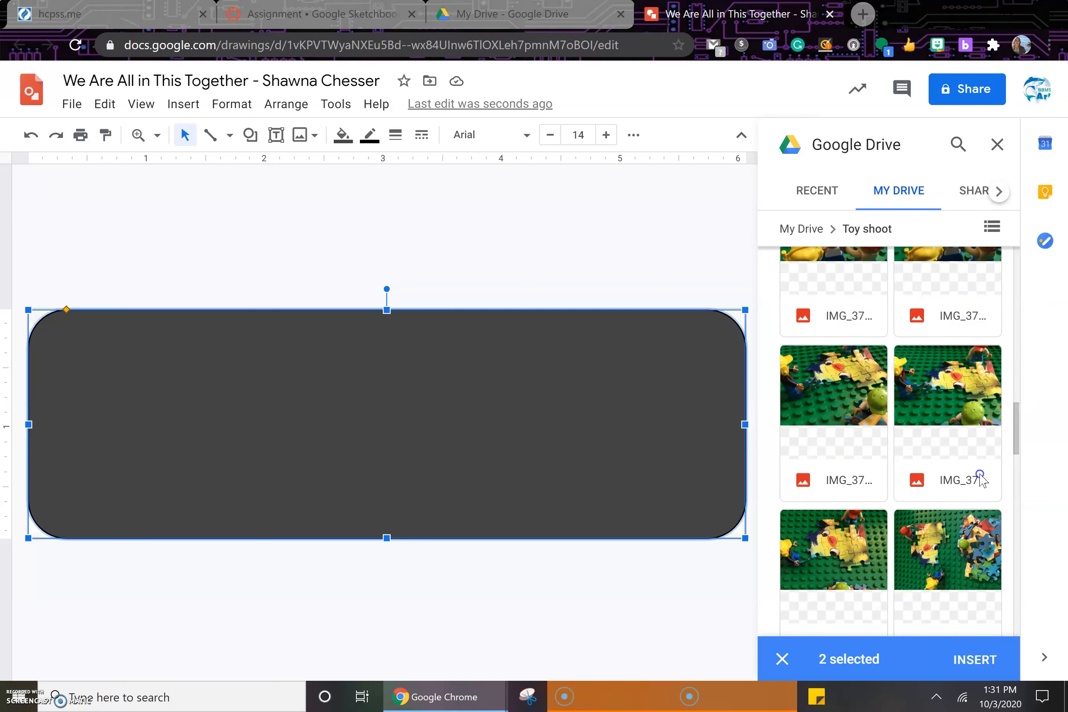
scroll(980, 478, "up", 10)
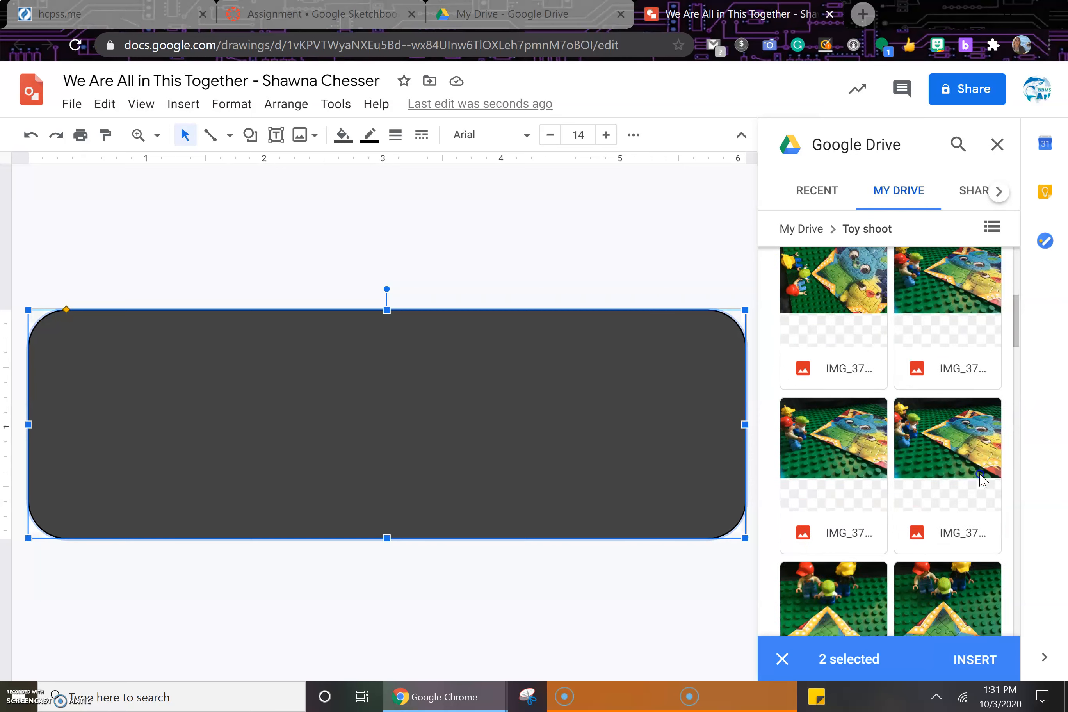
left_click(993, 481)
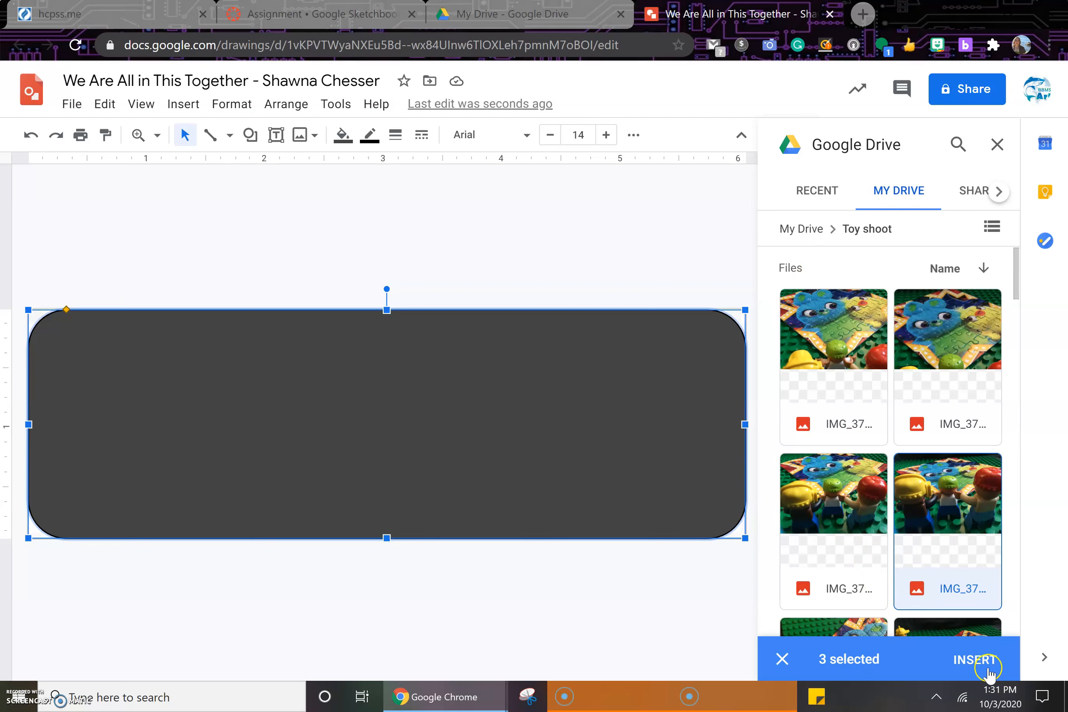
left_click(977, 662)
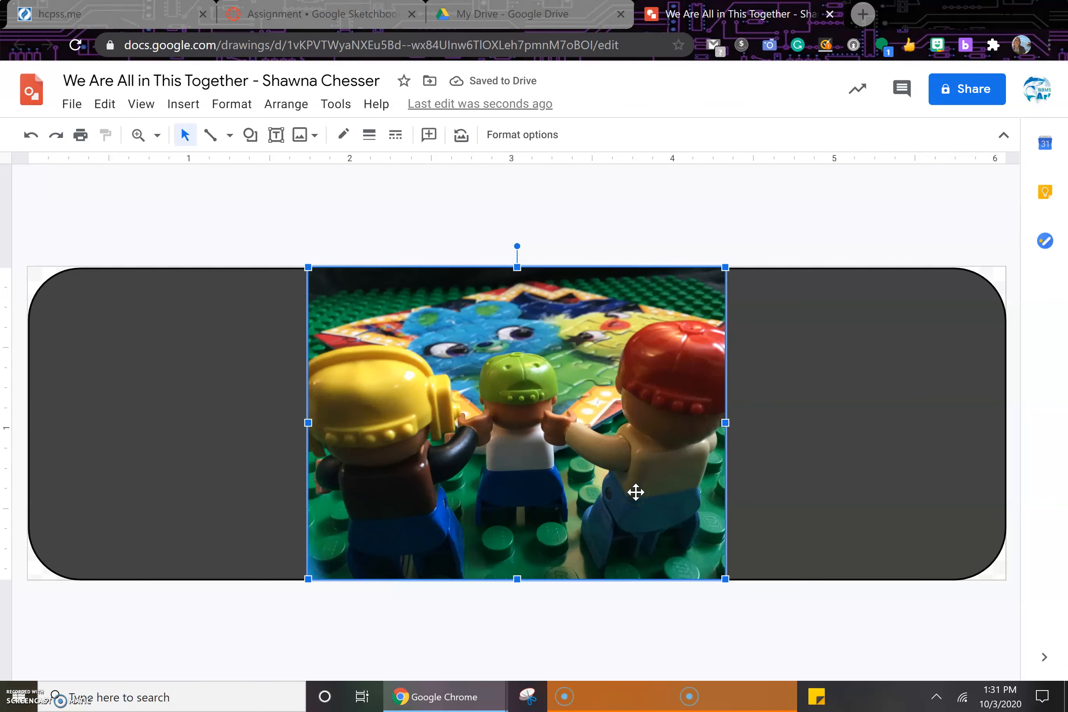
Step: Spread out the stacked photos, moving the finished-puzzle photo to the right end and the loose-pieces photo to the left end
left_click(803, 226)
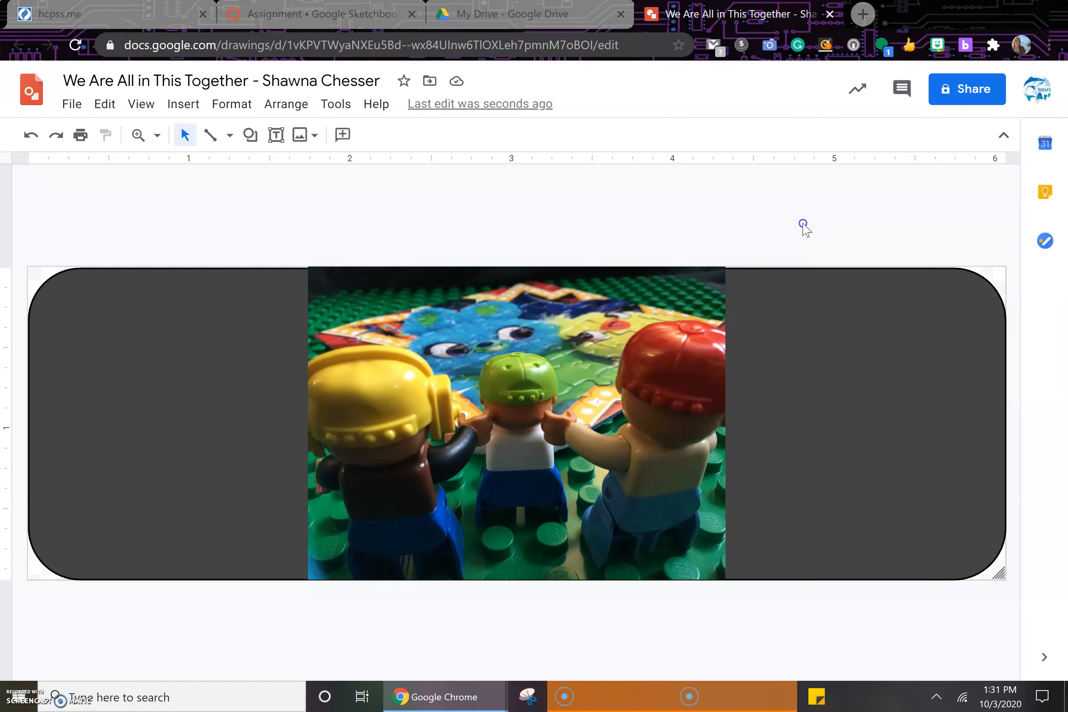
left_click(626, 426)
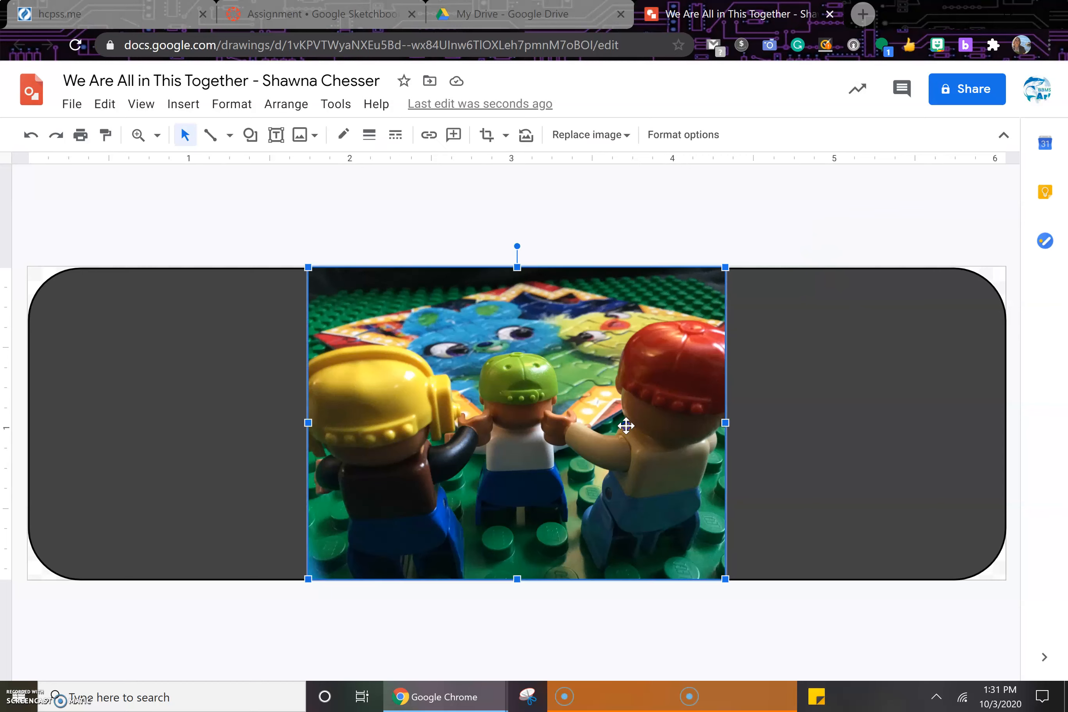
left_click_drag(575, 442, 909, 448)
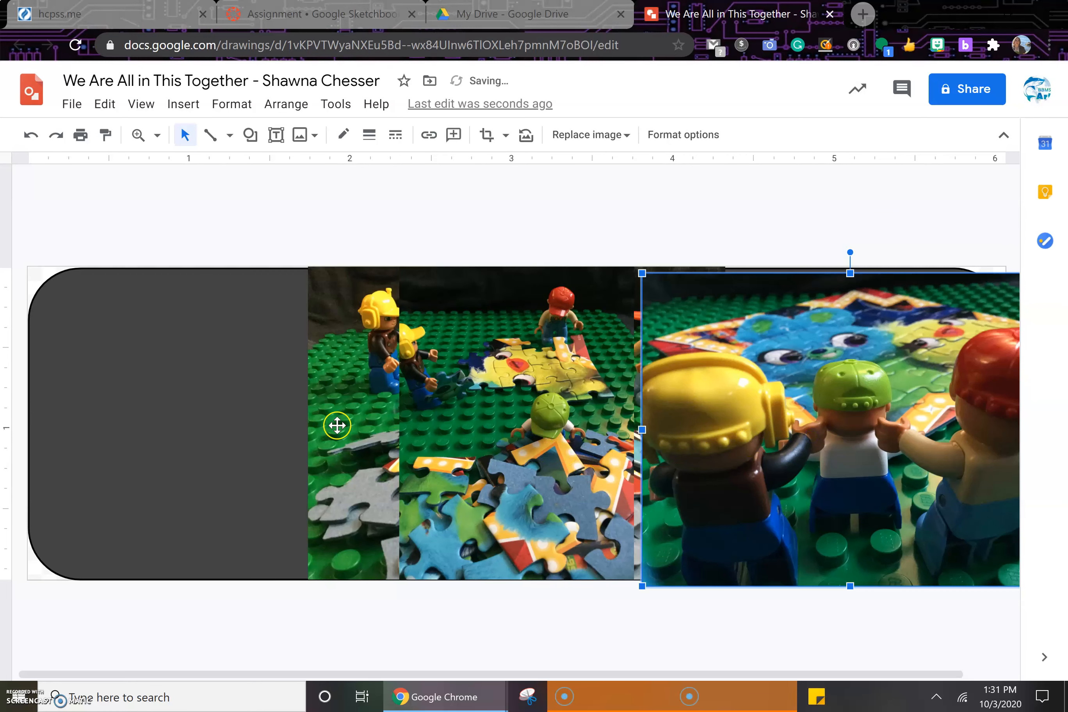
left_click(350, 418)
left_click_drag(363, 419, 68, 421)
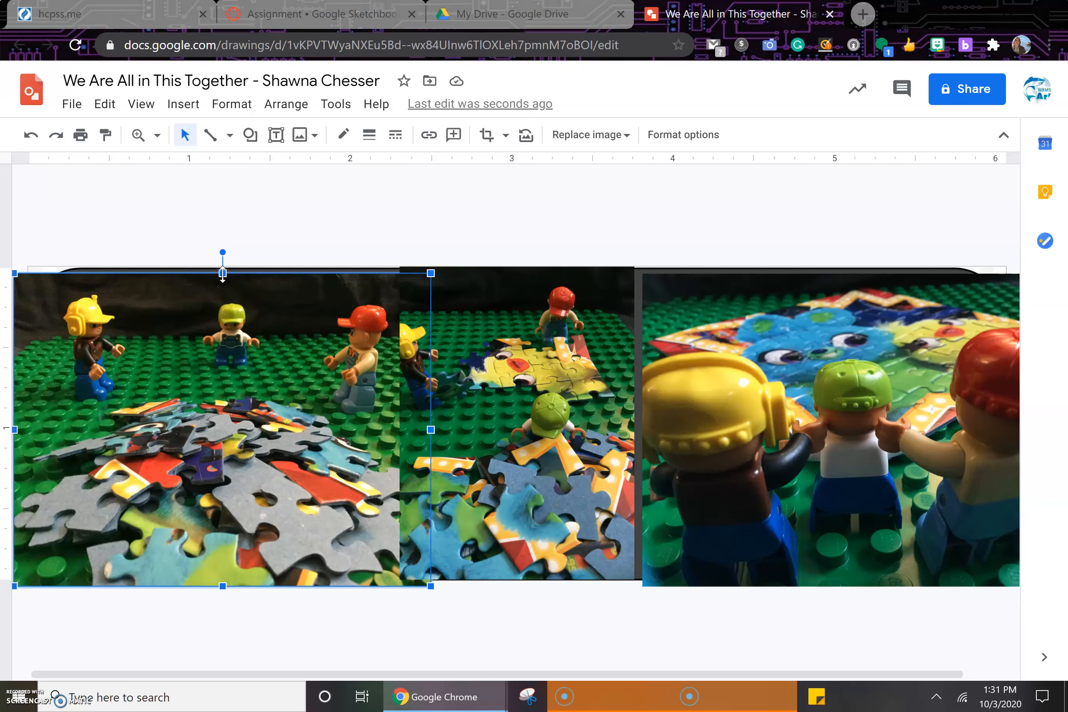
left_click_drag(222, 274, 223, 415)
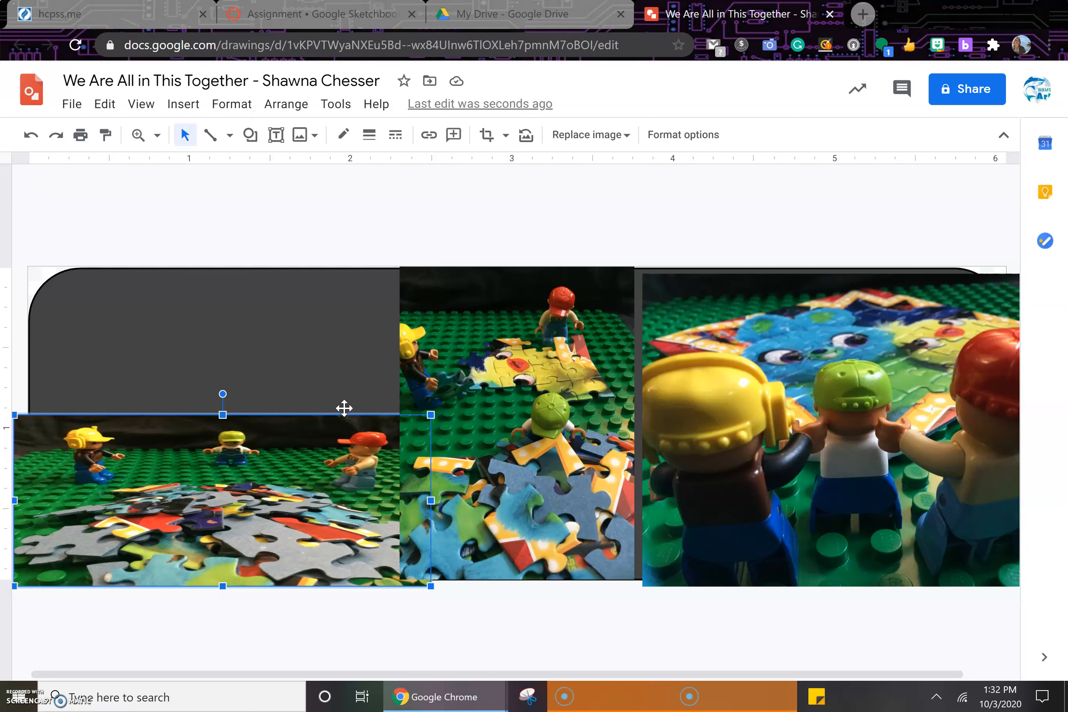
key("ctrl+z")
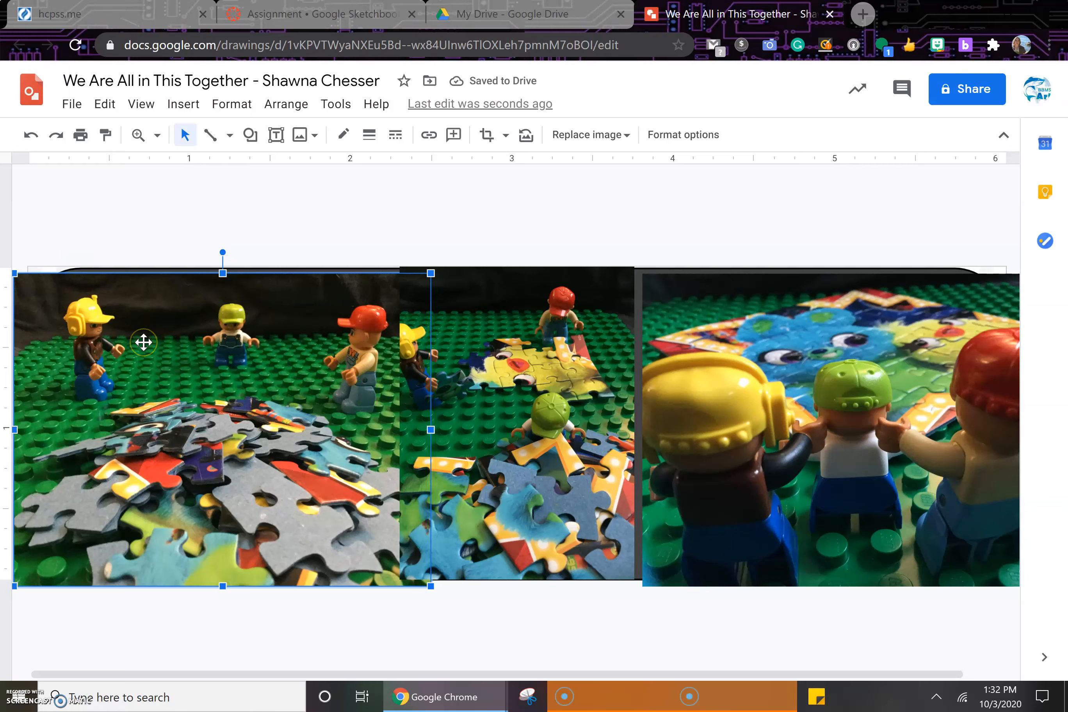
left_click(55, 133)
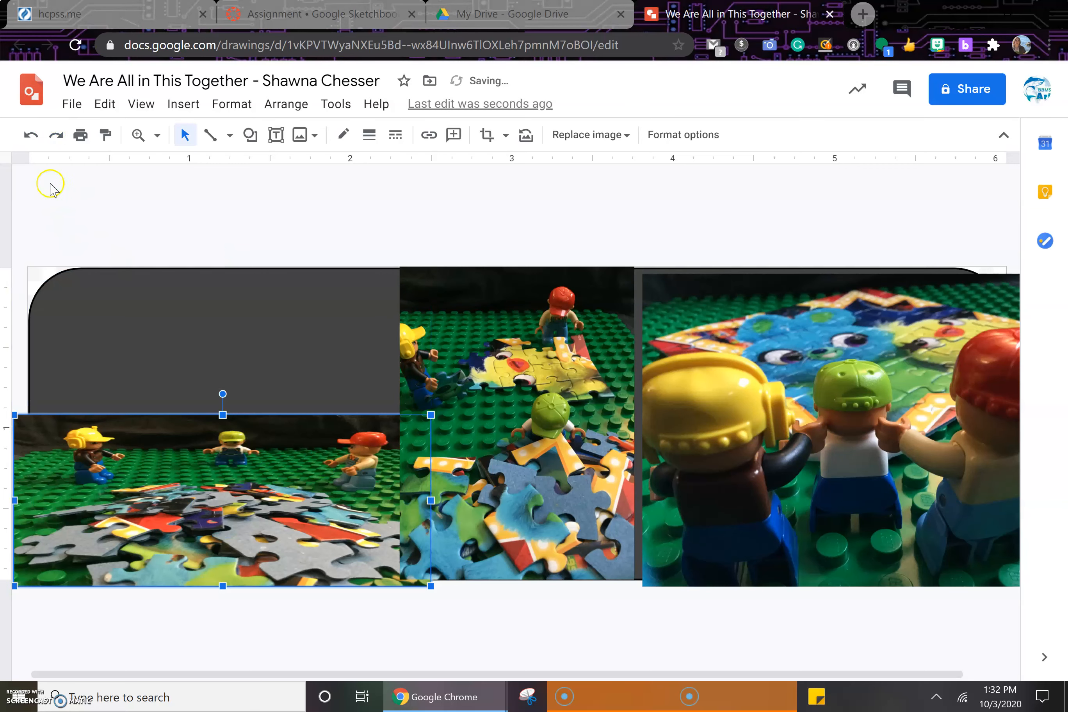
left_click(29, 137)
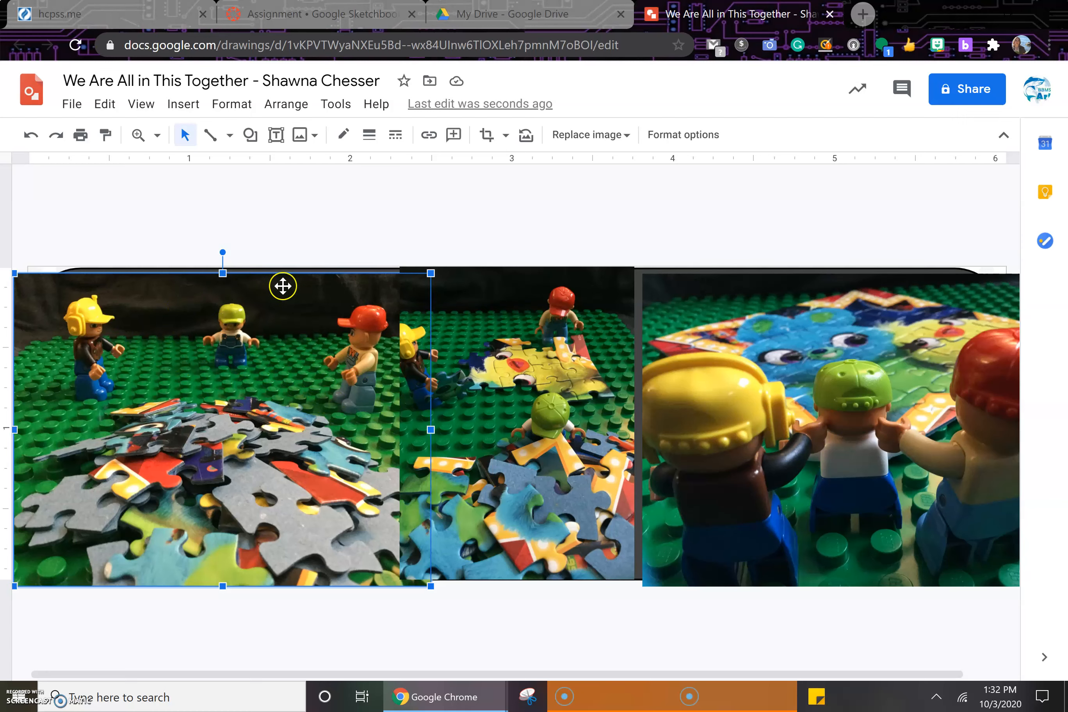
Step: Scale down all three photos proportionally and arrange them side by side inside the dark rounded rectangle
left_click_drag(433, 275, 260, 360)
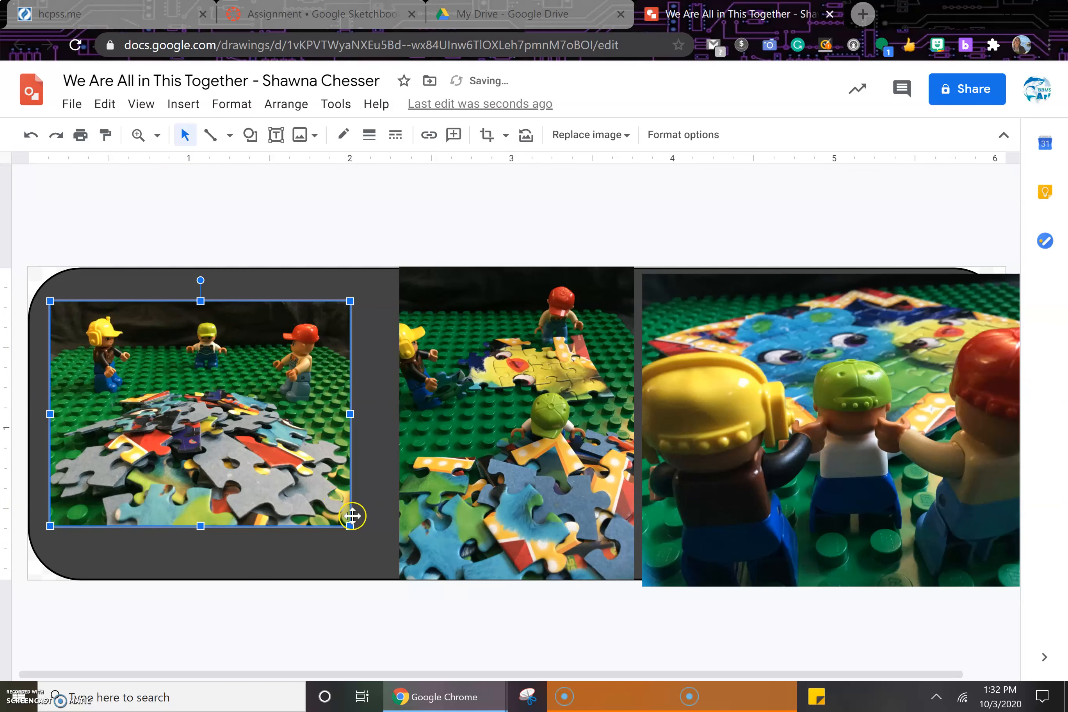
left_click(464, 366)
left_click_drag(399, 268, 425, 301)
left_click_drag(501, 403, 468, 387)
left_click(692, 416)
left_click_drag(643, 274, 711, 350)
left_click_drag(832, 434, 751, 403)
Step: Match the finished-puzzle photo's size to the loose-pieces photo by overlaying and scaling it, and return it to the right side
left_click(301, 419)
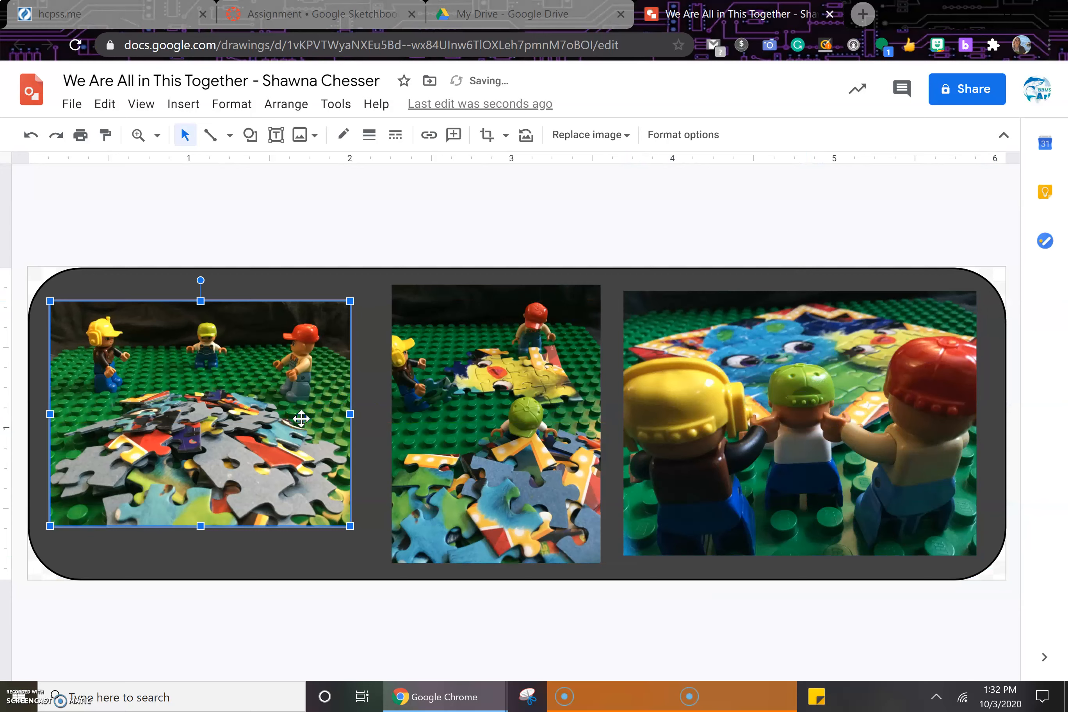
left_click(736, 401)
left_click_drag(736, 401, 191, 431)
left_click_drag(394, 559, 329, 525)
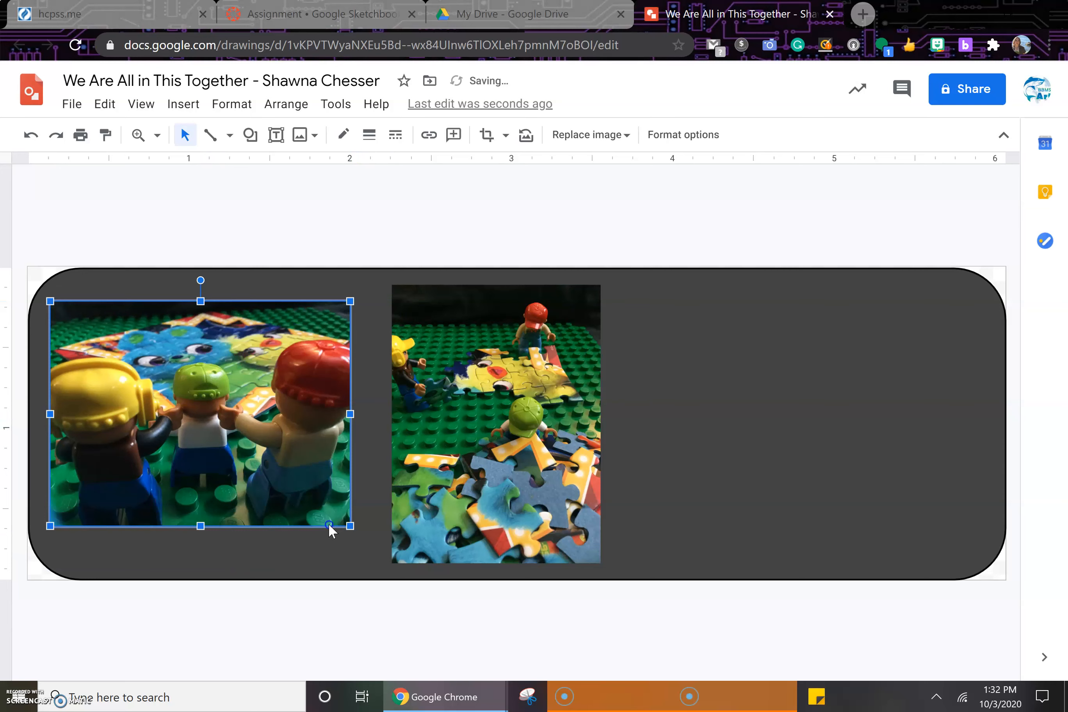
left_click_drag(210, 446, 826, 451)
Step: Align the three photos along the rectangle's horizontal midline, with the middle photo centred and the outer two evenly spaced
left_click(294, 455)
left_click_drag(256, 458, 260, 467)
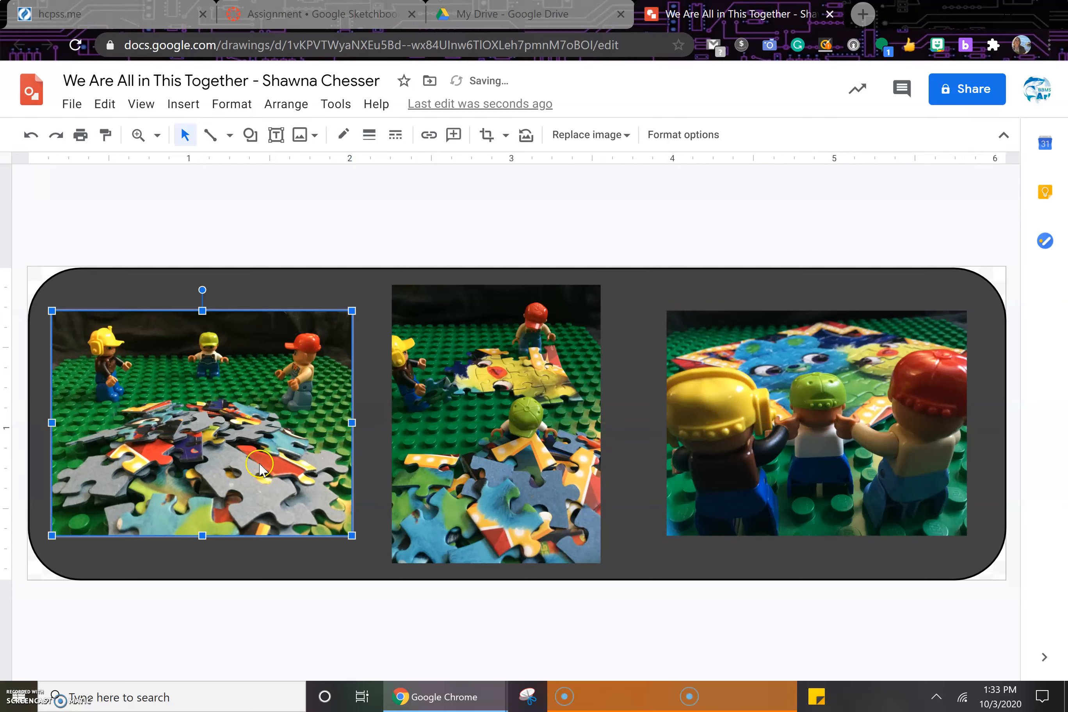
left_click_drag(871, 444, 869, 443)
left_click_drag(533, 445, 522, 445)
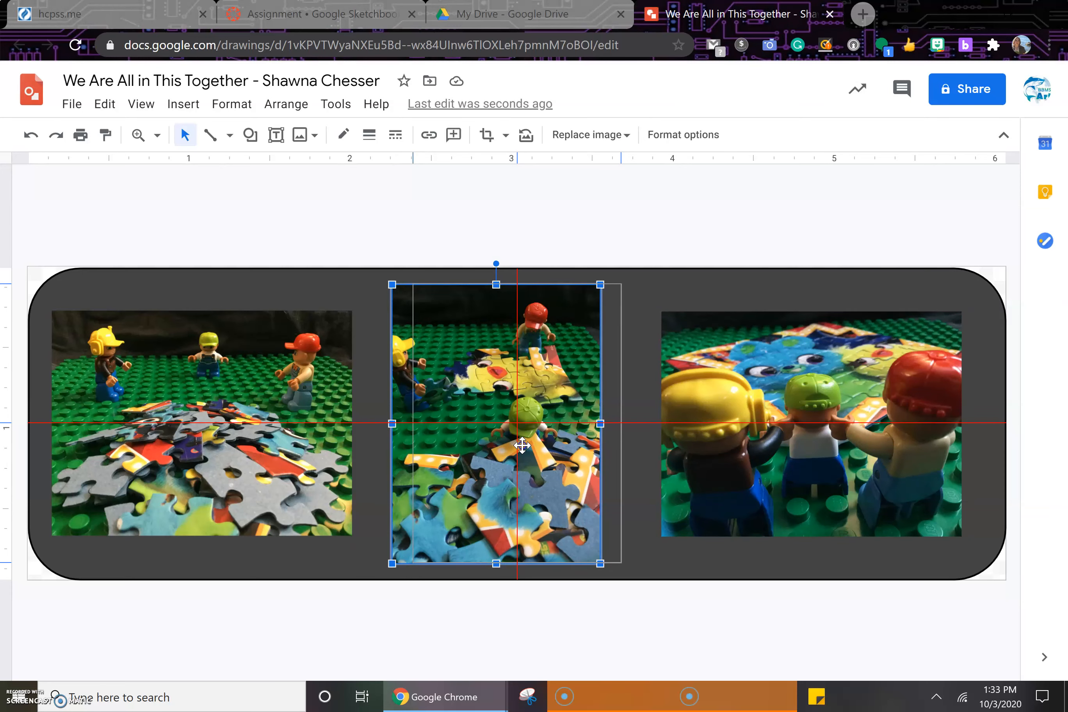
left_click_drag(522, 445, 522, 446)
mouse_move(266, 445)
left_mouse_down()
mouse_move(280, 446)
mouse_move(256, 454)
left_mouse_up()
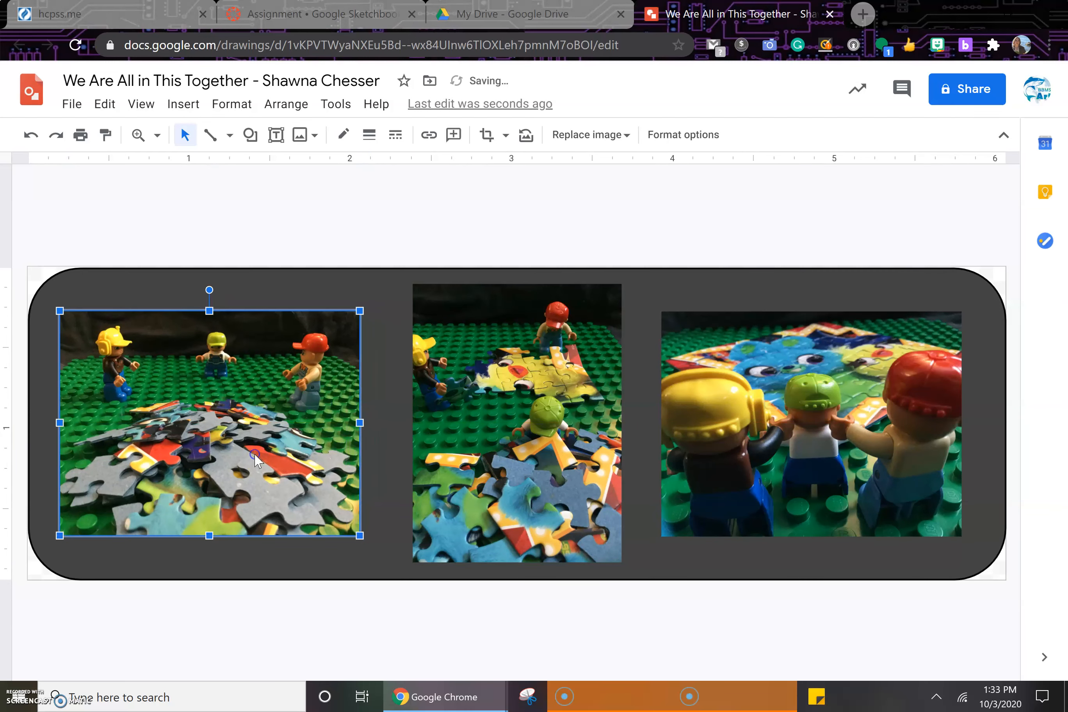
mouse_move(786, 479)
left_mouse_down()
mouse_move(797, 479)
mouse_move(785, 479)
left_mouse_up()
Step: Make the middle photo slightly larger, keeping a margin above and below, and recentre it between the outer photos
left_click(601, 458)
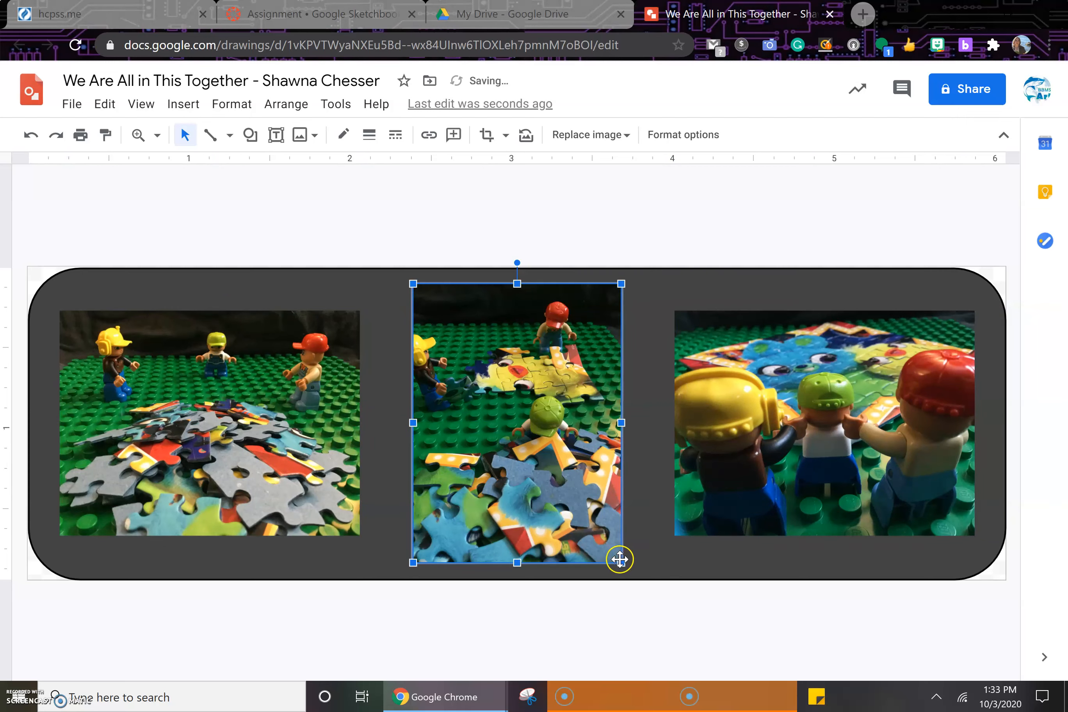
left_click_drag(624, 562, 634, 580)
mouse_move(579, 476)
left_mouse_down()
mouse_move(568, 463)
mouse_move(555, 470)
mouse_move(602, 470)
mouse_move(572, 472)
left_mouse_up()
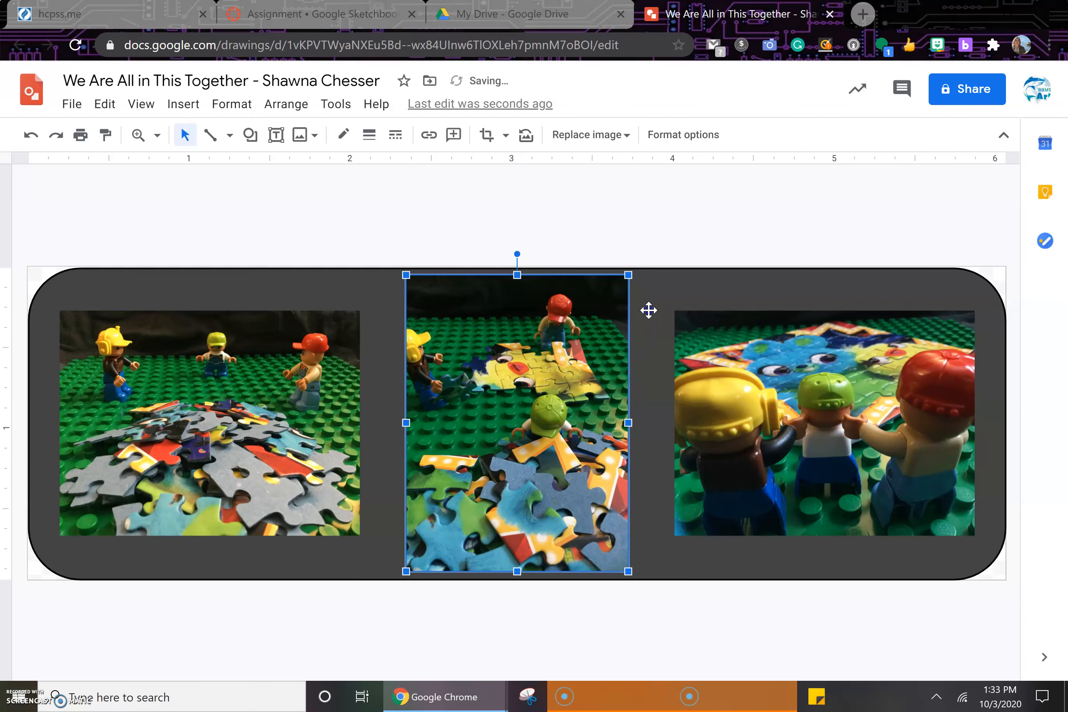
left_click_drag(629, 278, 620, 287)
left_click_drag(554, 410, 562, 404)
left_click_drag(561, 398, 563, 404)
Step: Tighten the gaps by shifting the middle and right photos left, and pull in the rounded rectangle's right edge to match
left_click_drag(570, 453, 544, 455)
left_click_drag(811, 453, 760, 450)
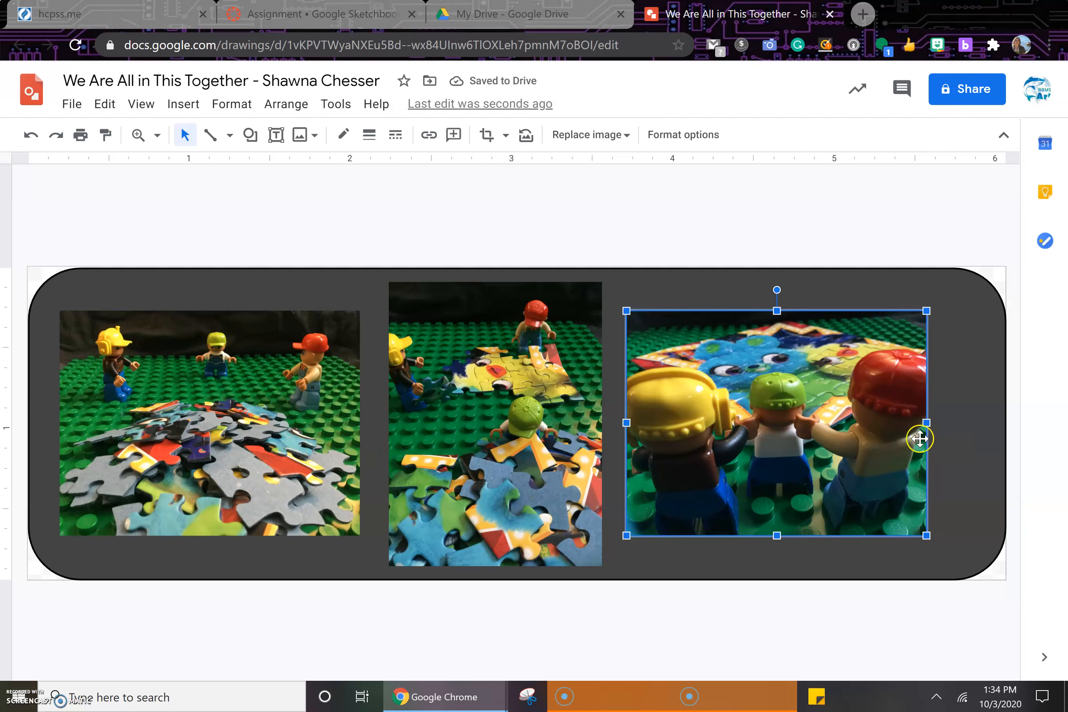
left_click(1003, 421)
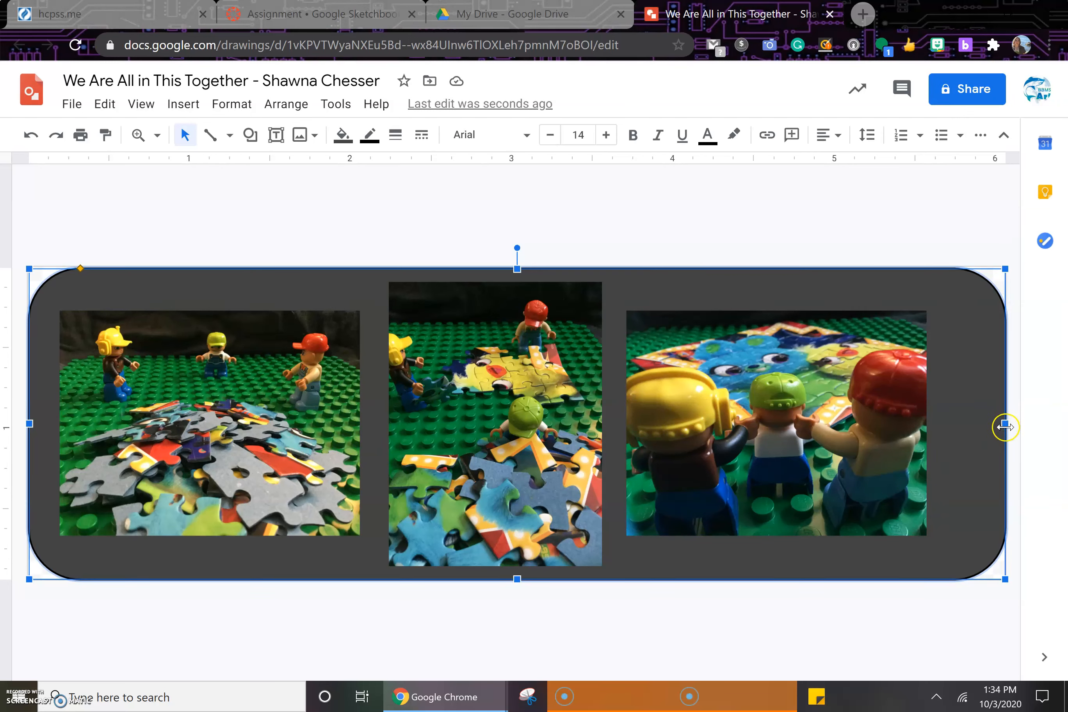
left_click_drag(1005, 424, 966, 424)
Step: Narrow the canvas to the rounded rectangle's right edge and trim the rectangle's width slightly
left_click(1001, 563)
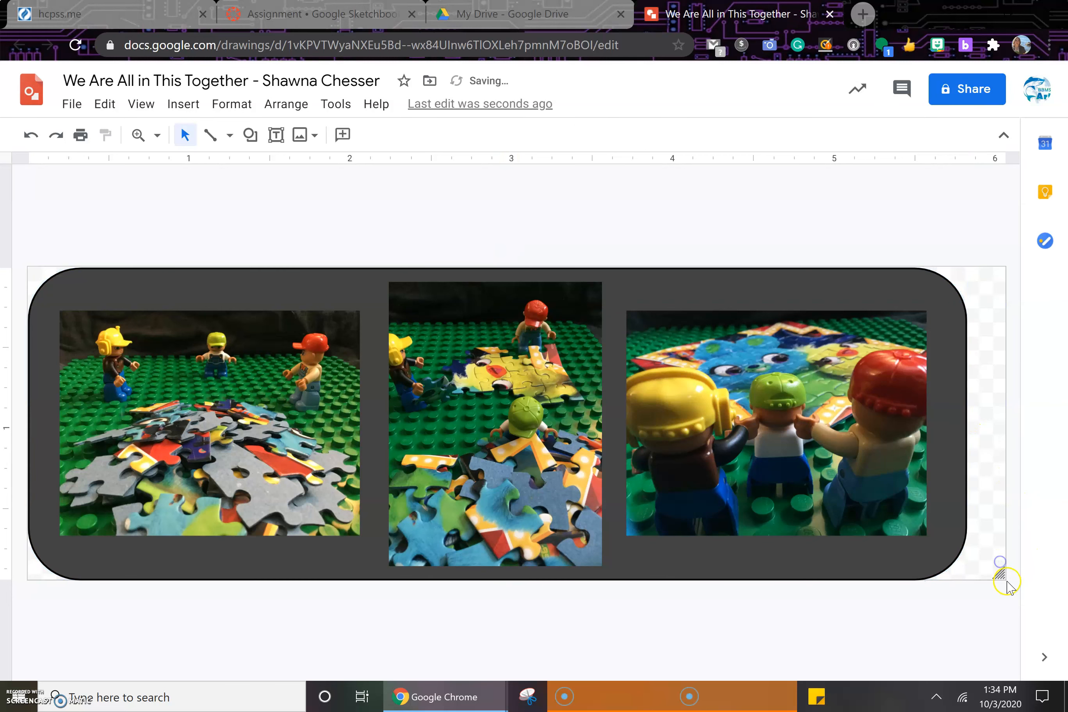
left_click_drag(1002, 574, 966, 582)
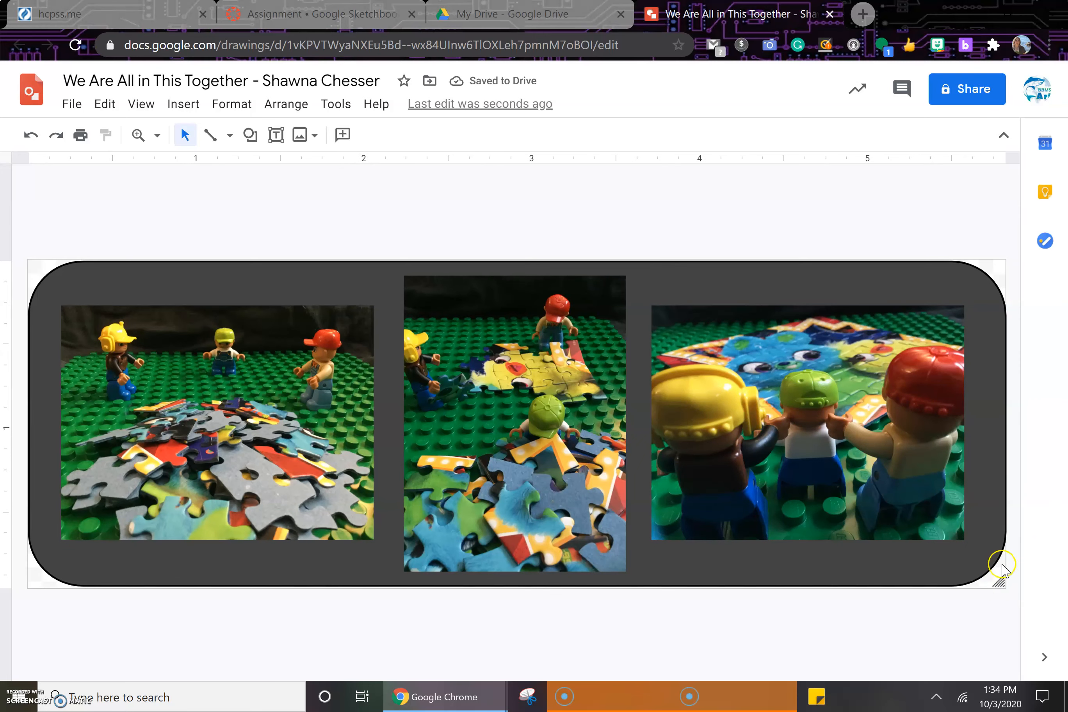
left_click(1004, 459)
left_click_drag(1005, 422, 1001, 423)
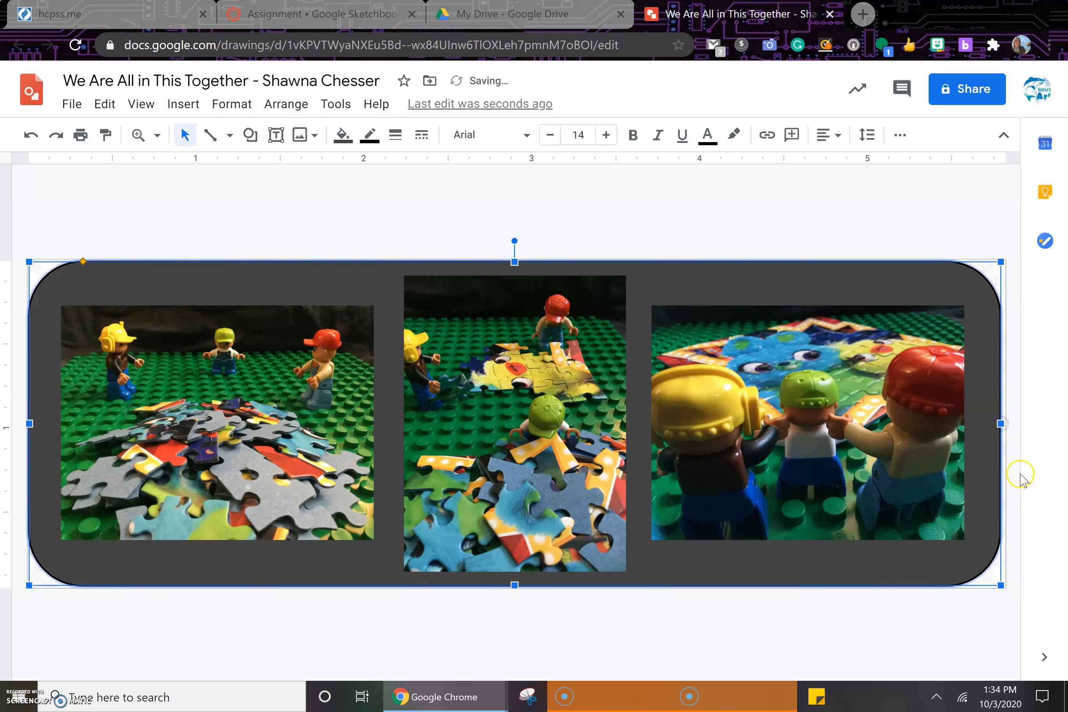
Step: Fine-tune the canvas size so its edges fit closely around the whole rounded rectangle
left_click(997, 600)
left_click_drag(1000, 582, 970, 582)
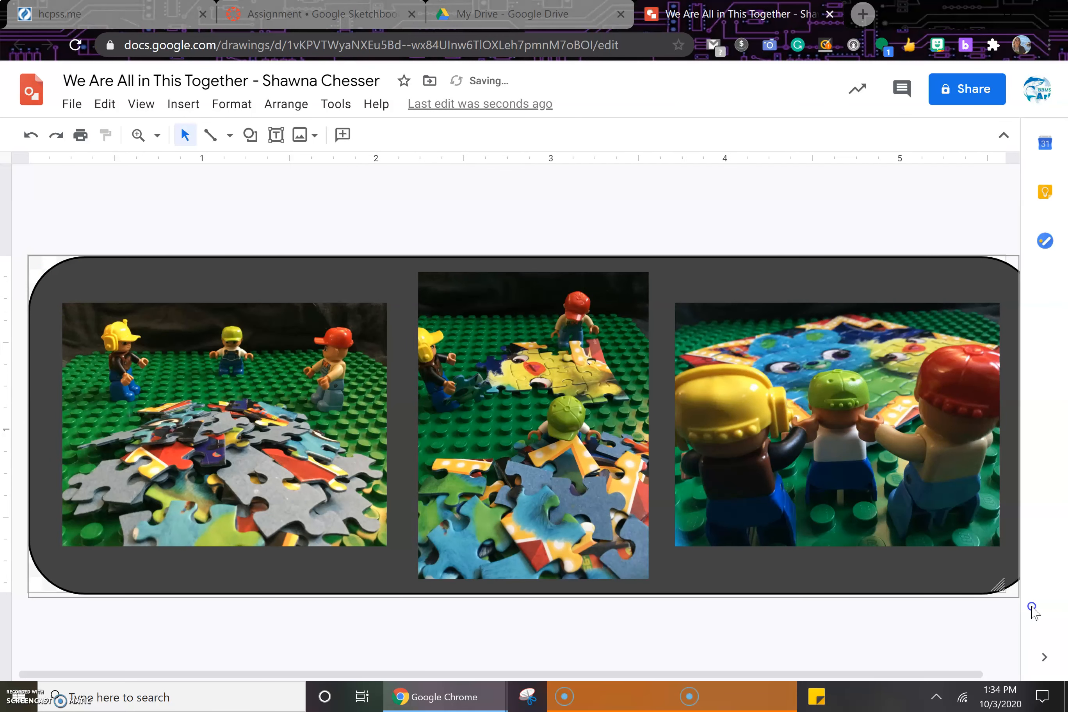
mouse_move(1008, 597)
left_mouse_down()
mouse_move(1004, 588)
mouse_move(1016, 607)
mouse_move(1013, 582)
left_mouse_up()
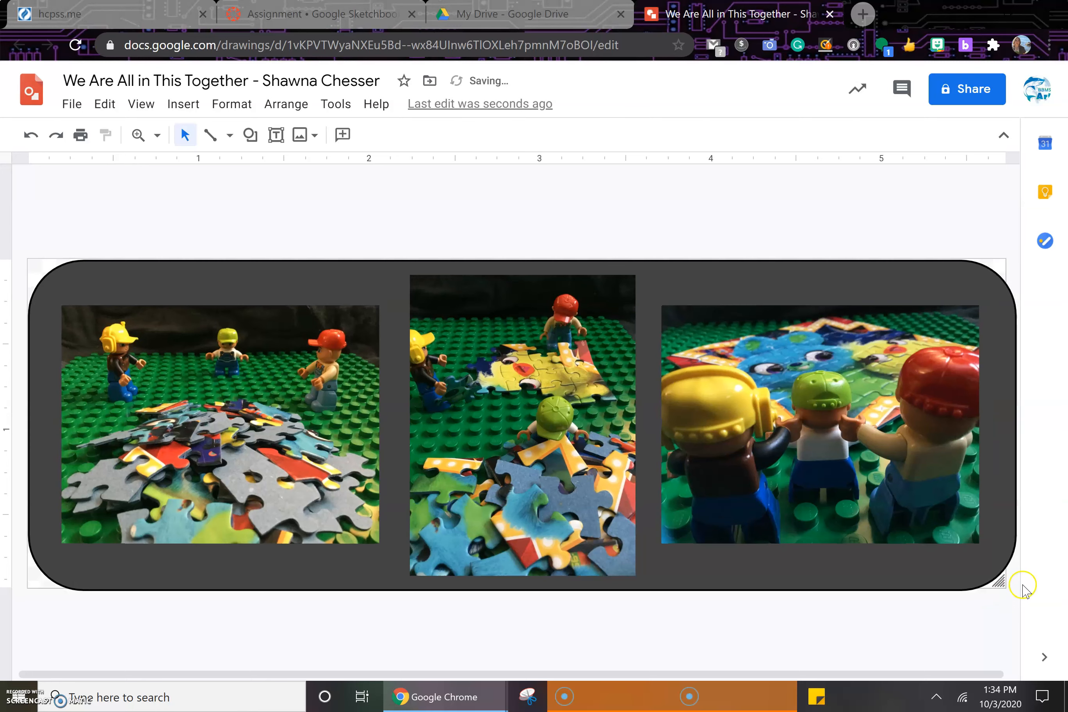
left_click_drag(1009, 587, 1019, 592)
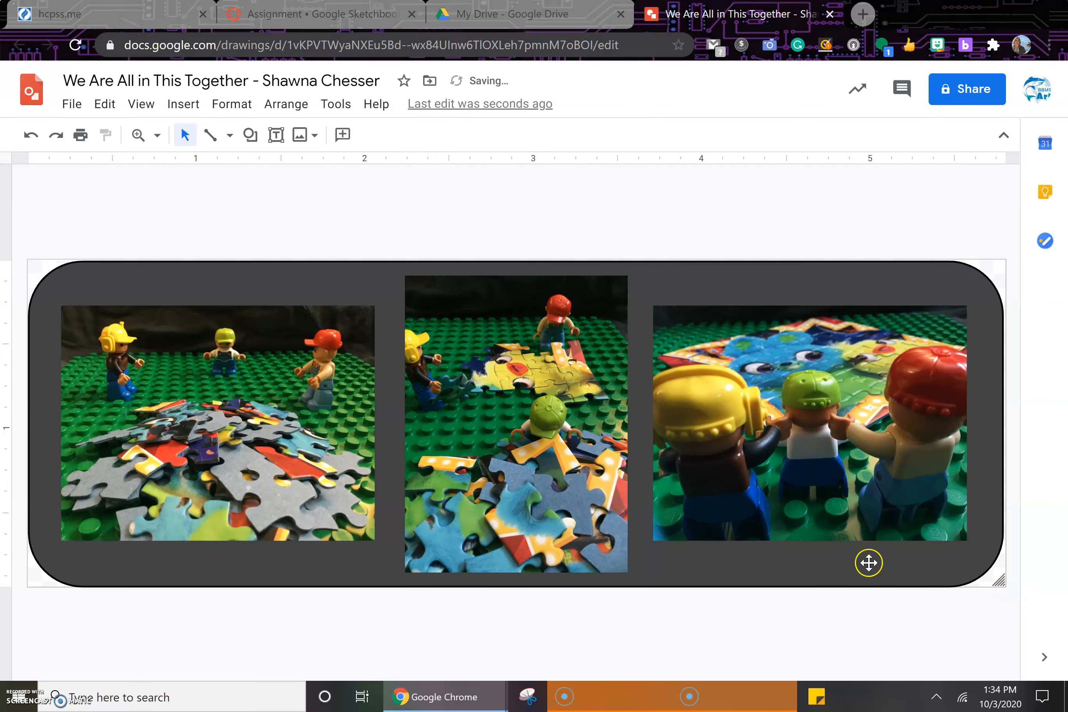